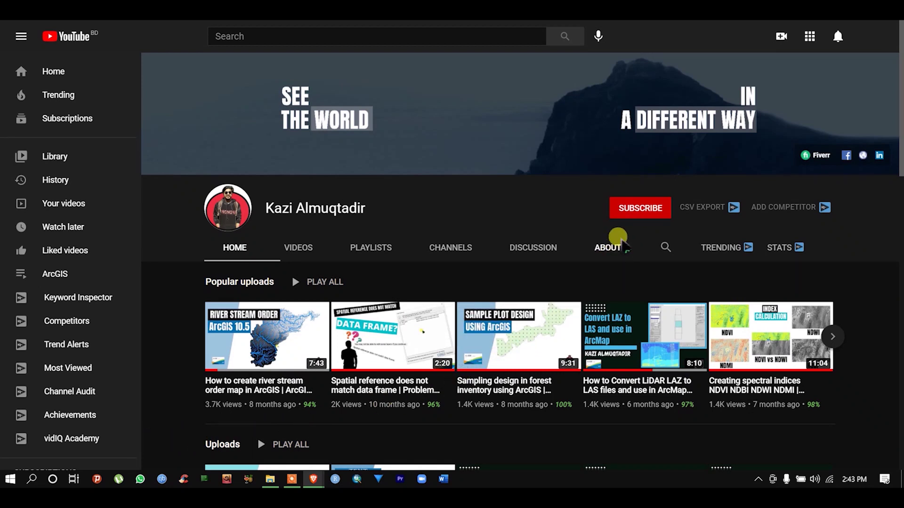
Step: Subscribe to the YouTube channel and set its notifications to All
click(641, 211)
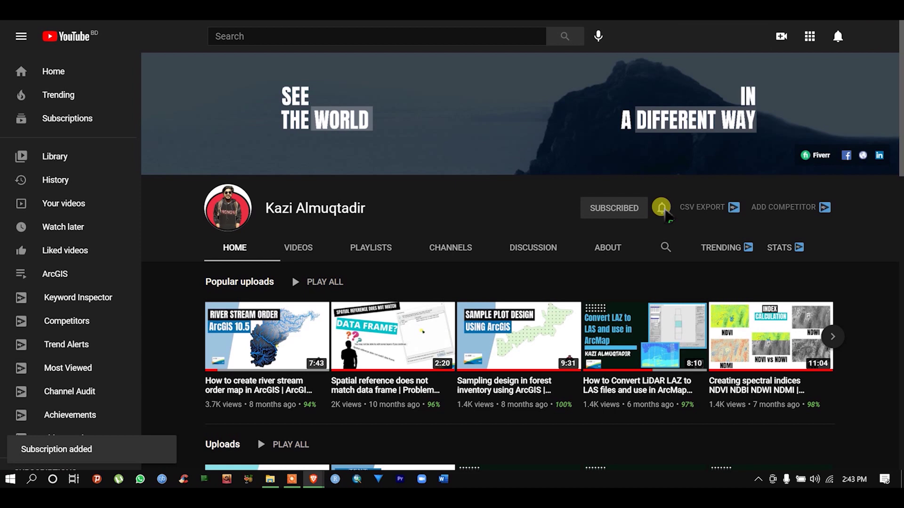
click(662, 209)
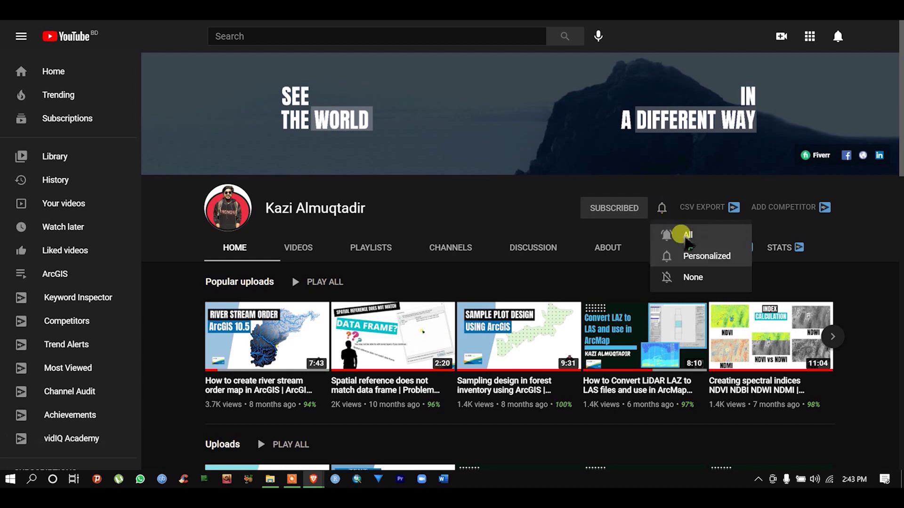
click(686, 235)
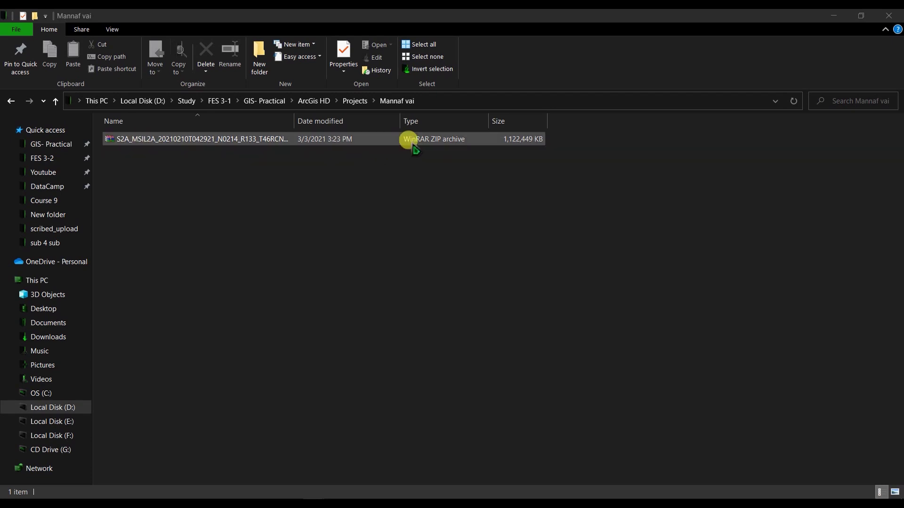
Step: Extract the Sentinel-2 ZIP and browse through .SAFE, GRANULE, L2A and IMG_DATA into R10m
right_click(186, 136)
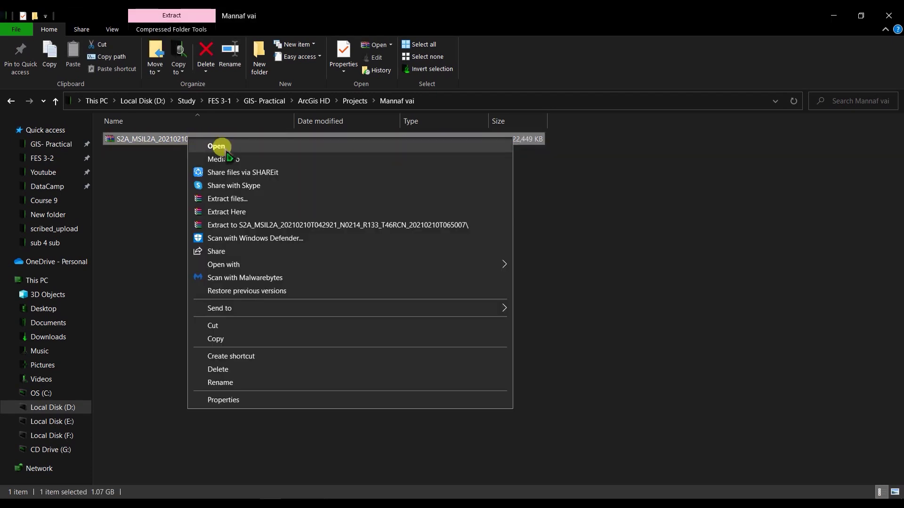
click(233, 231)
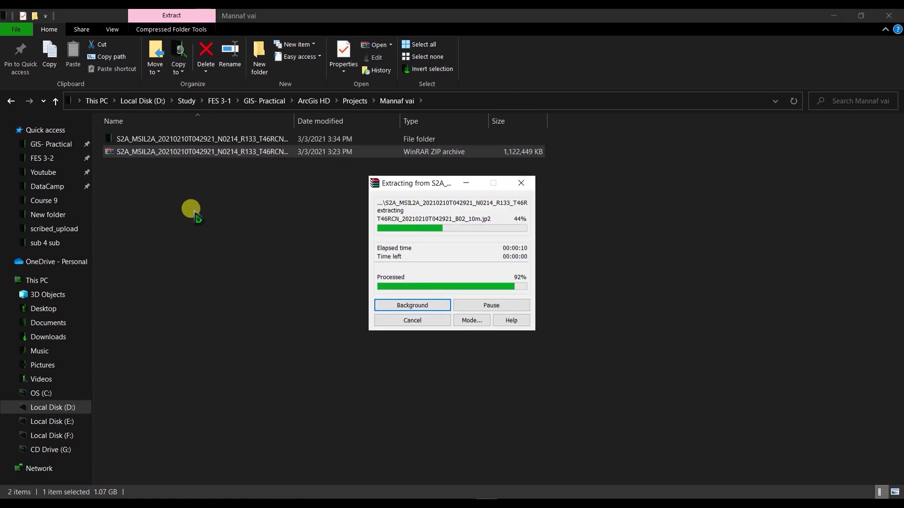
double_click(137, 141)
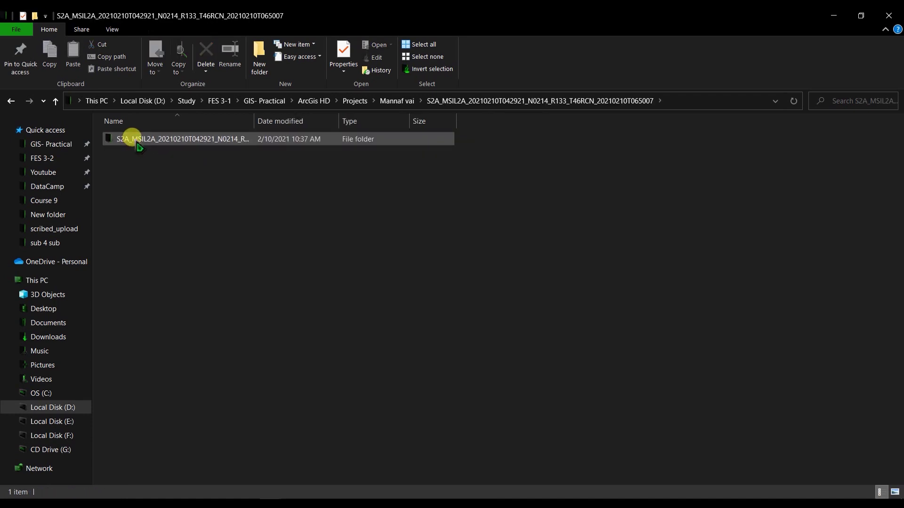
double_click(137, 141)
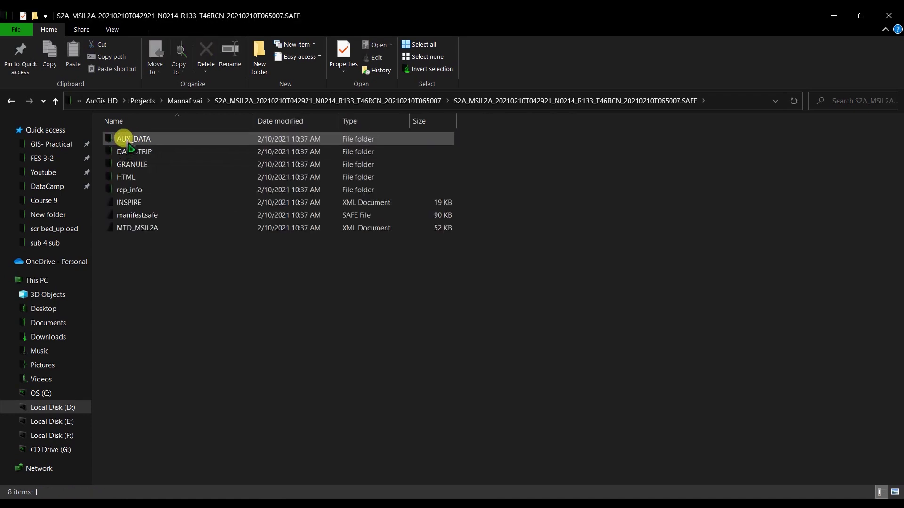
click(131, 170)
double_click(130, 165)
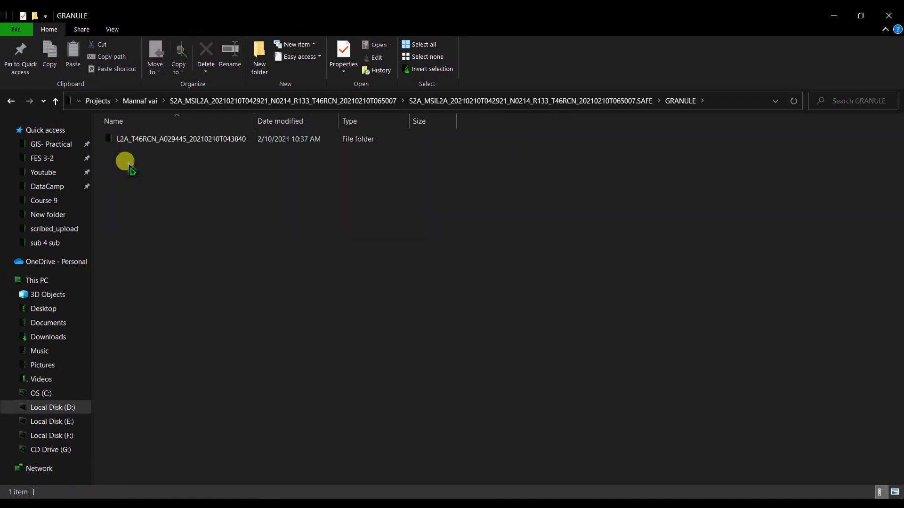
double_click(133, 142)
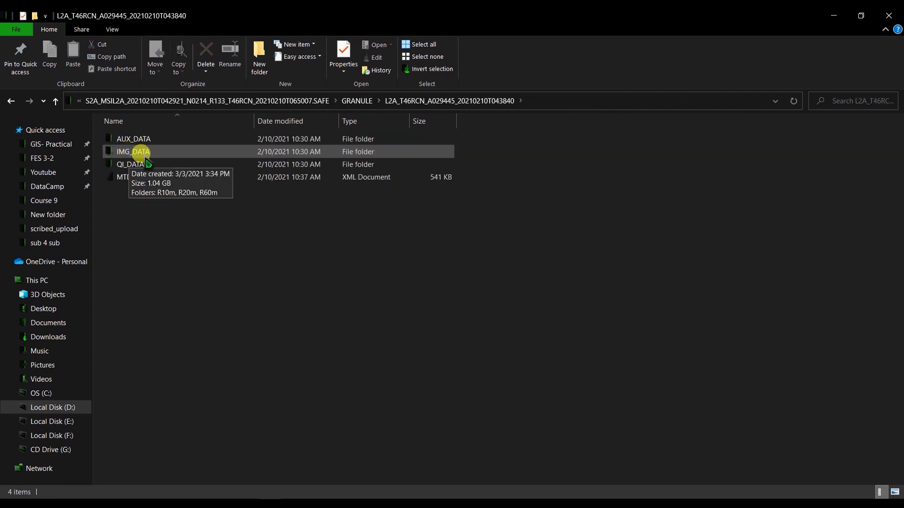
double_click(137, 152)
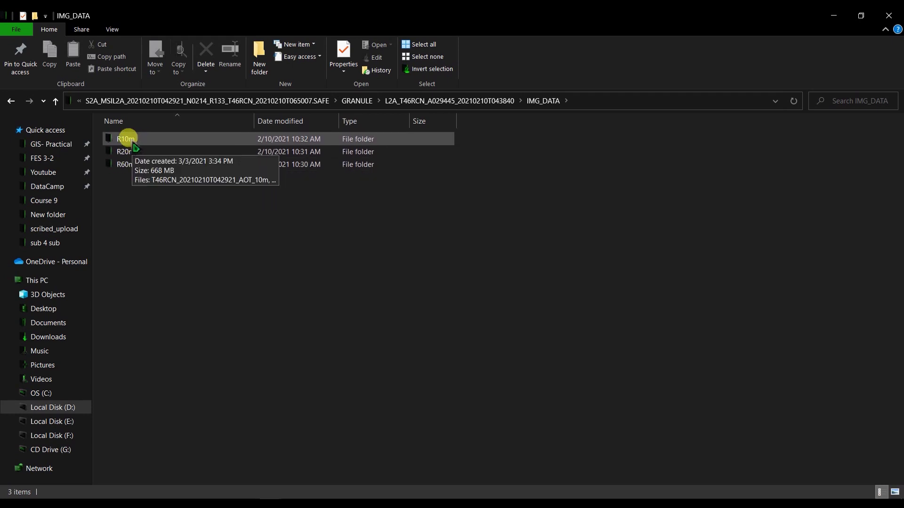
double_click(127, 140)
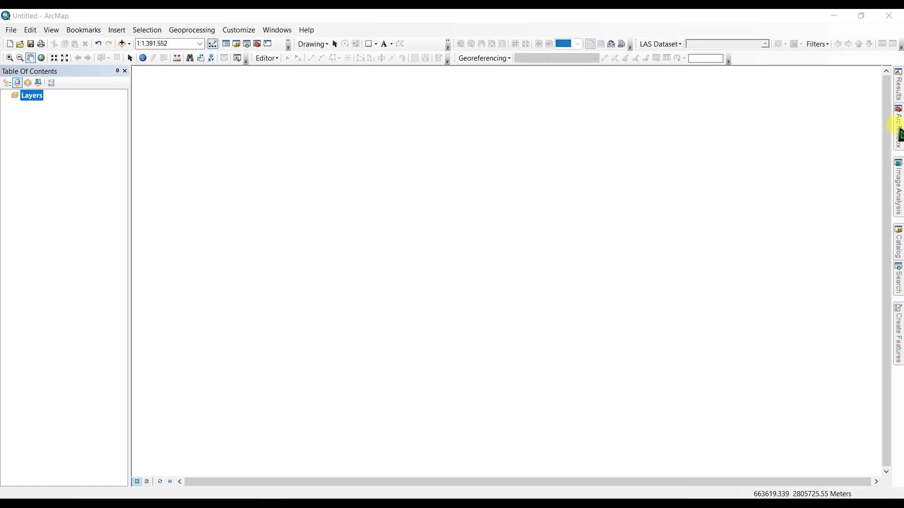
Step: Open Composite Bands from ArcToolbox's Data Management > Raster > Raster Processing toolsets
click(899, 126)
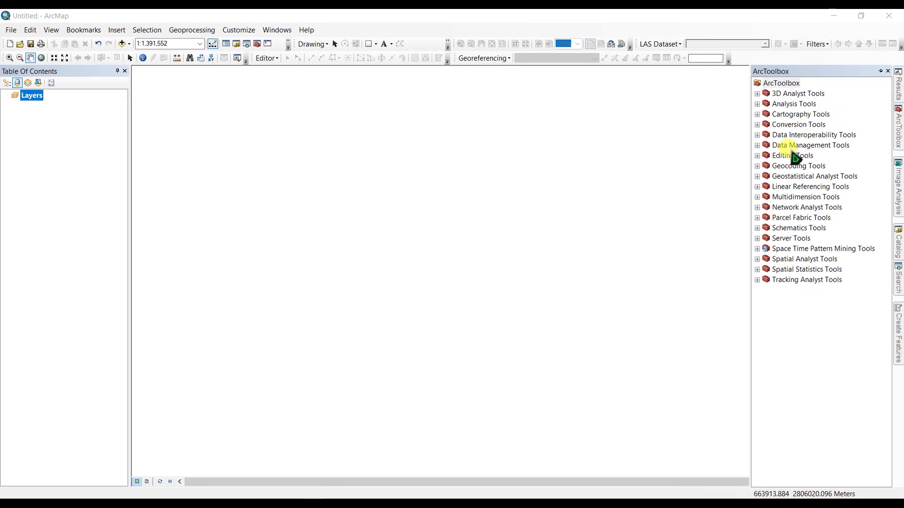
click(758, 145)
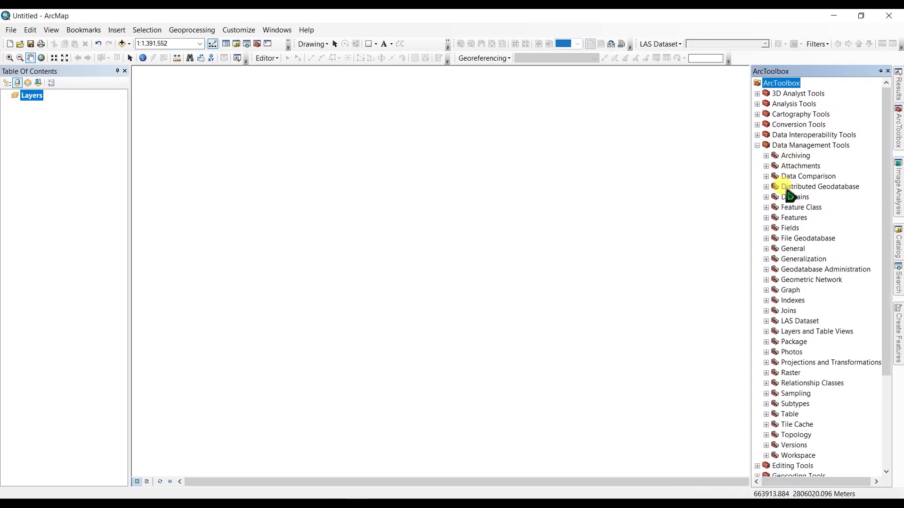
click(766, 373)
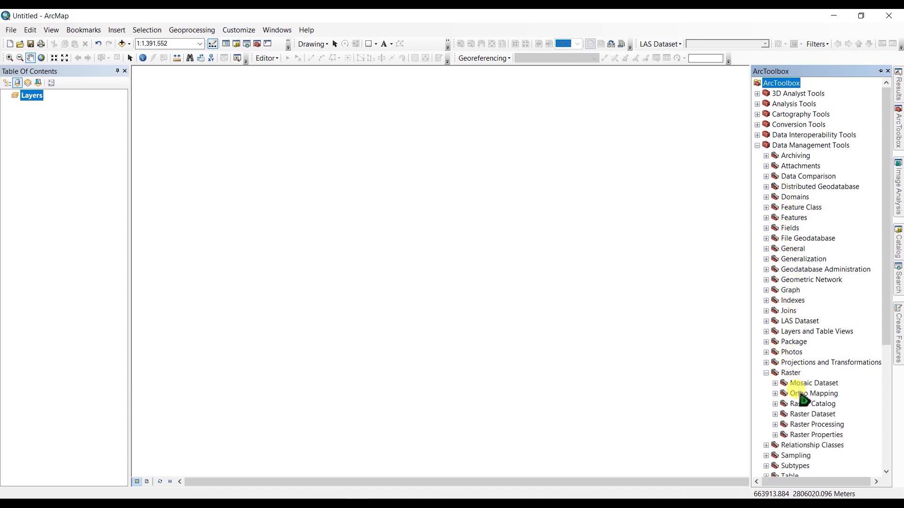
double_click(804, 424)
scroll(804, 362, down, 3)
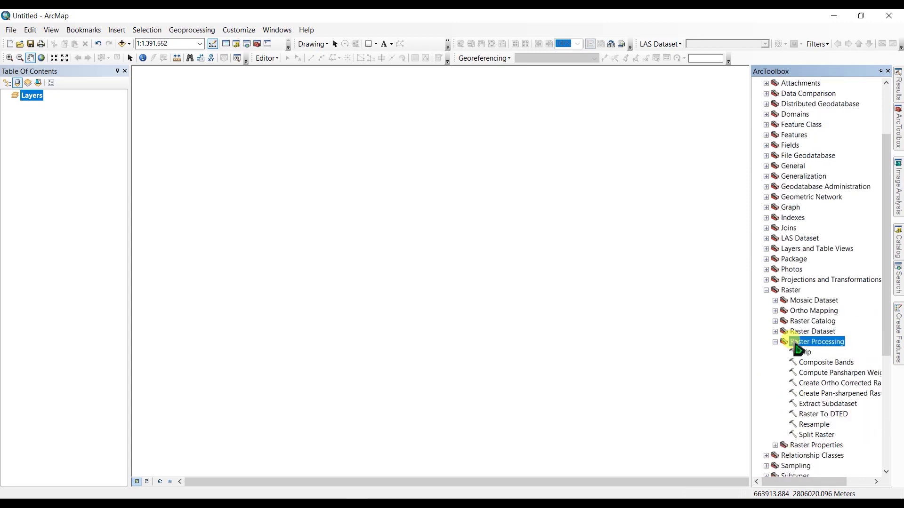
double_click(813, 301)
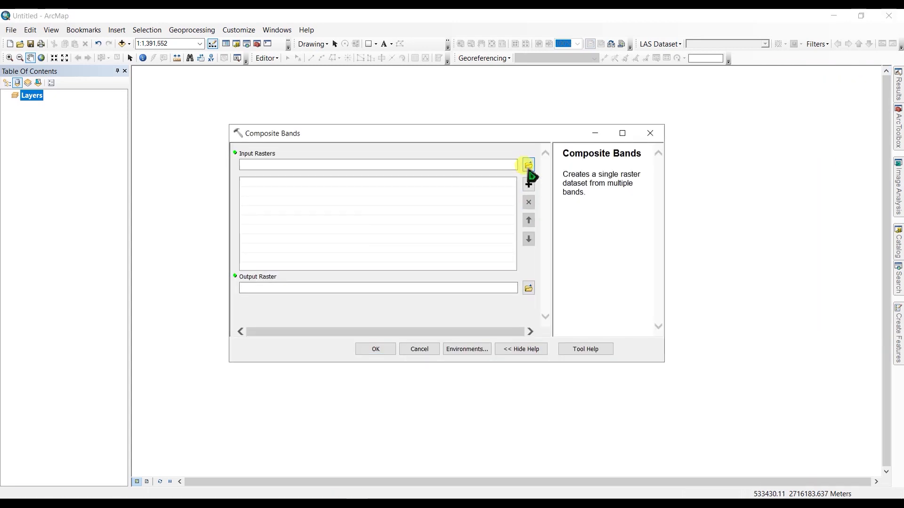
Step: Add the B02, B03, B04 and B08 10 m band files as input rasters
click(529, 166)
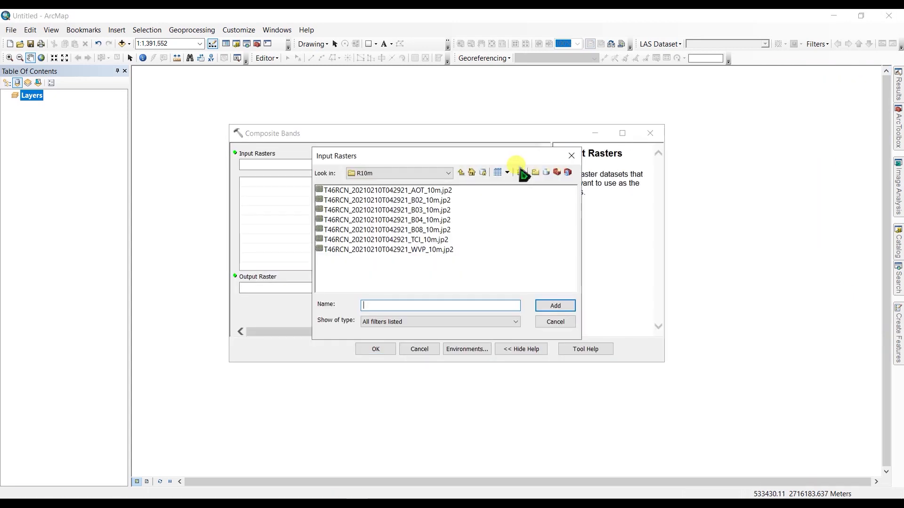
click(438, 201)
shift+click(437, 211)
shift+click(435, 220)
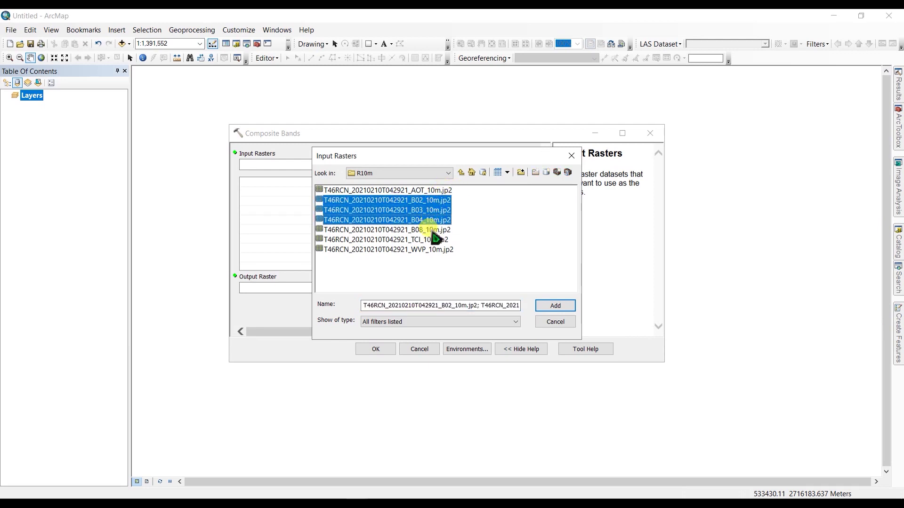
shift+click(430, 231)
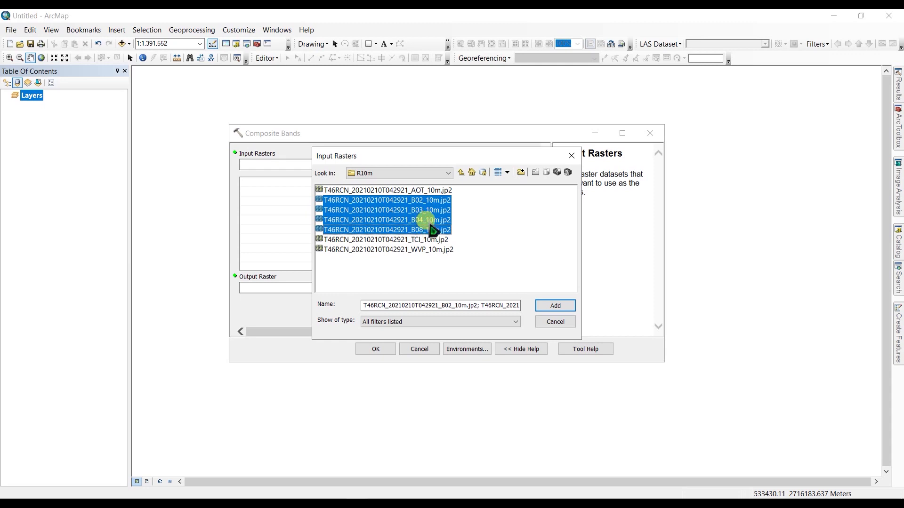
click(555, 307)
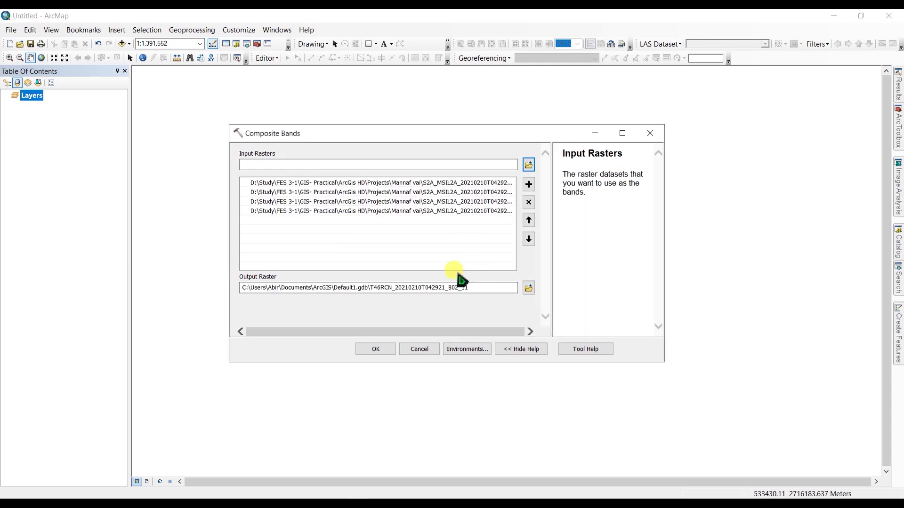
Step: Point the output raster to the Composite Bands folder and enter an output name
click(528, 288)
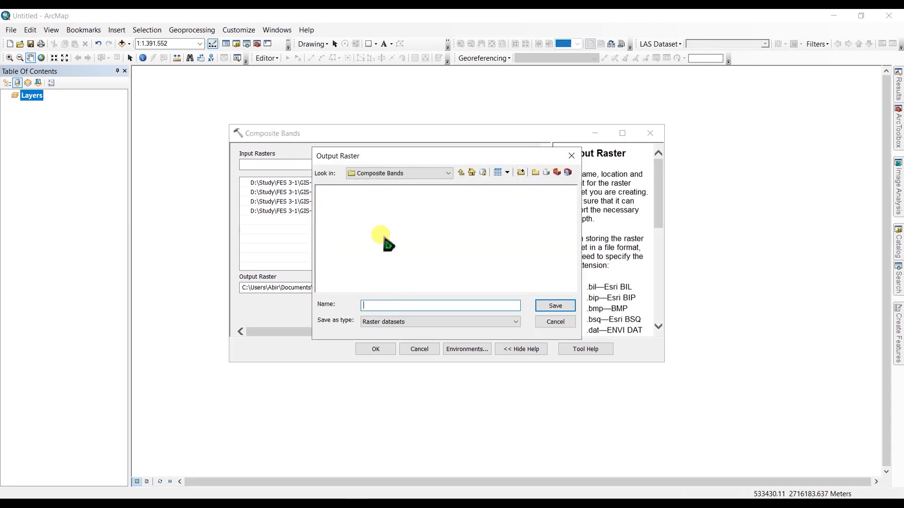
click(461, 172)
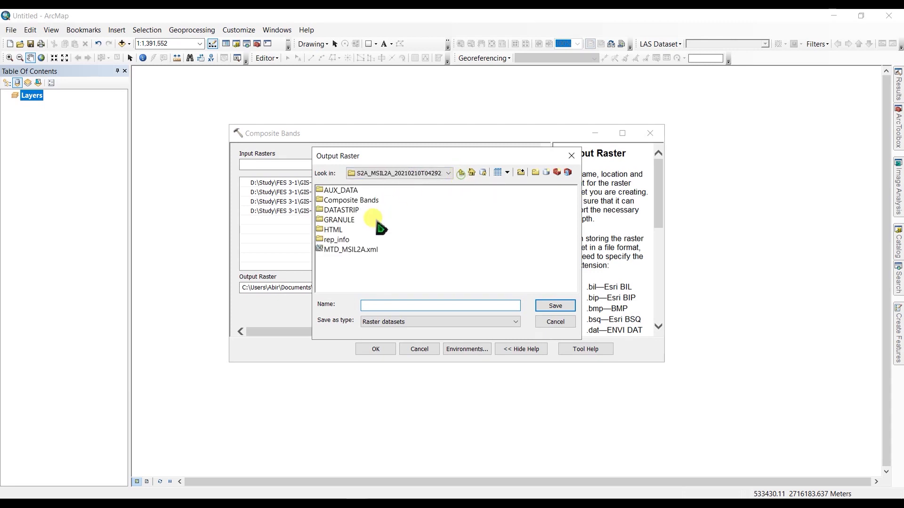
double_click(342, 202)
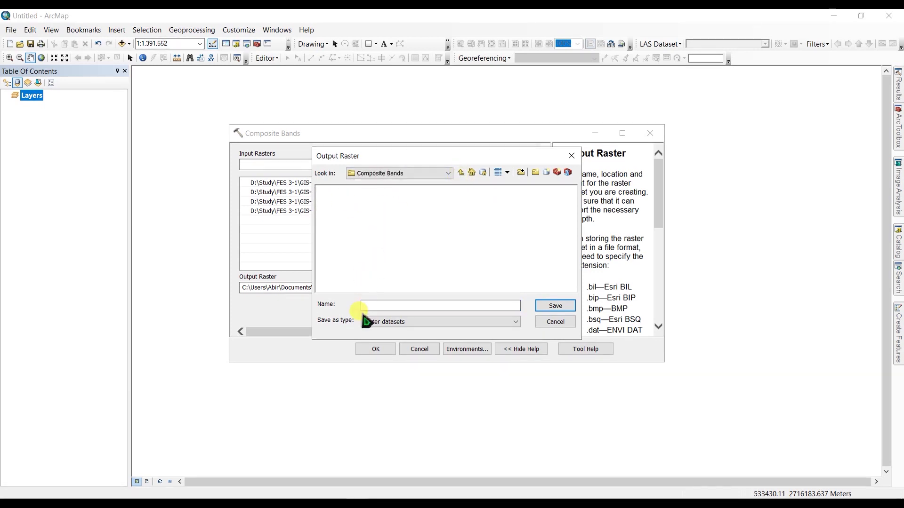
click(371, 305)
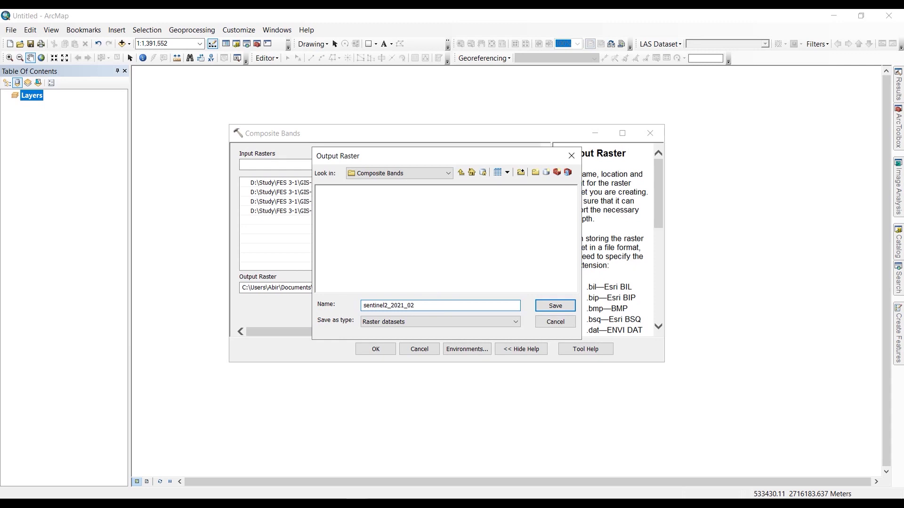
click(553, 306)
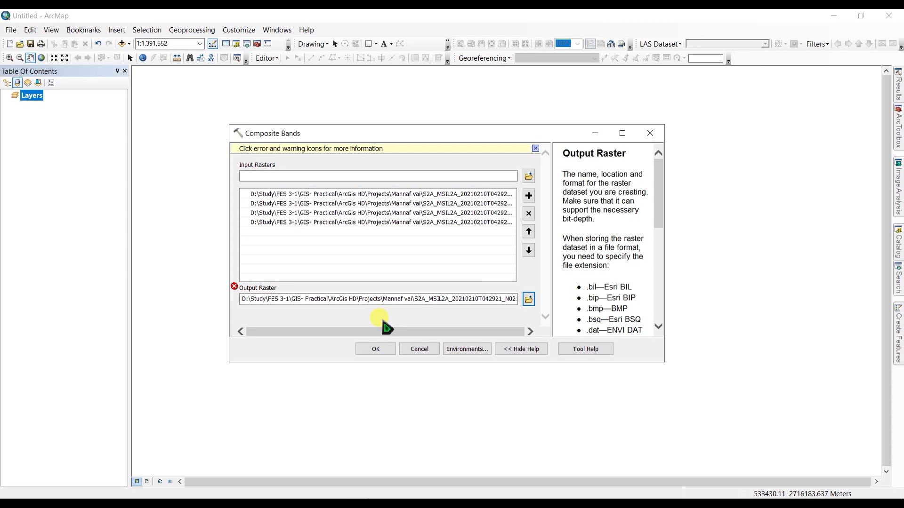
Step: Re-save the output as sentinel2_2021_02.tif and dismiss the name-length error
click(529, 299)
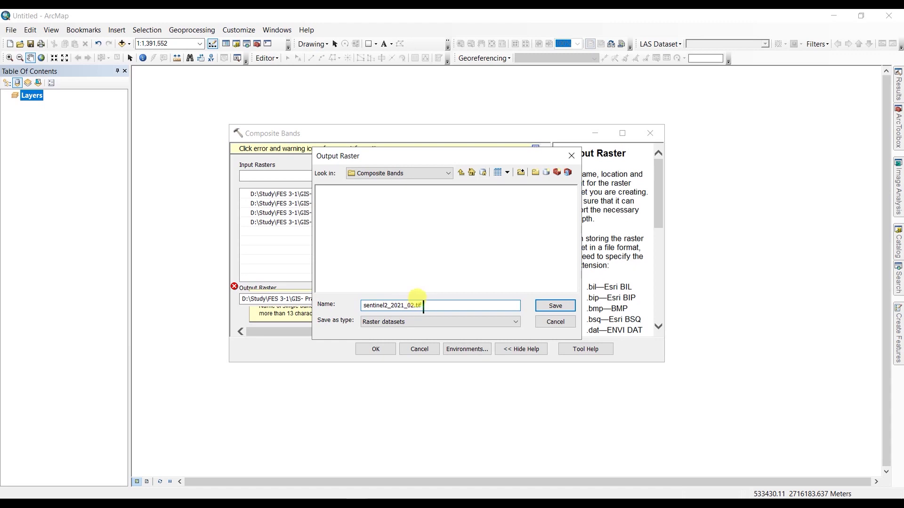
click(554, 306)
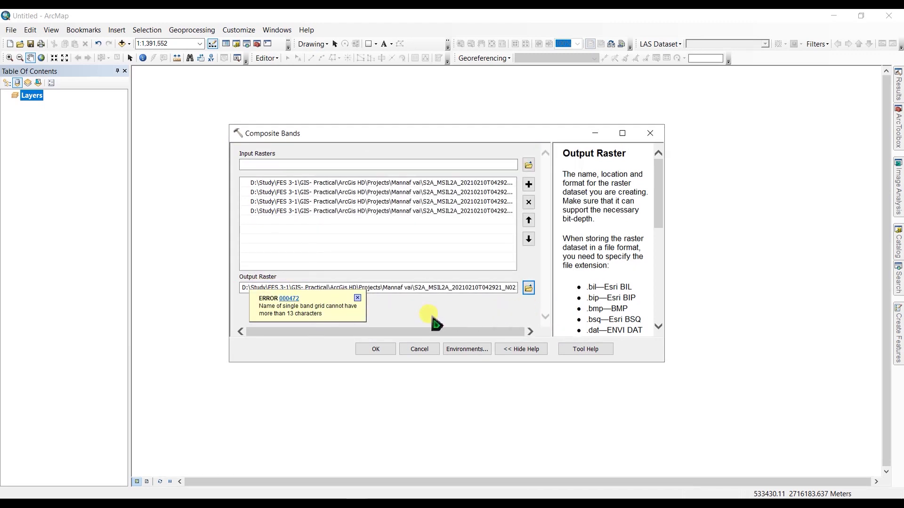
click(364, 306)
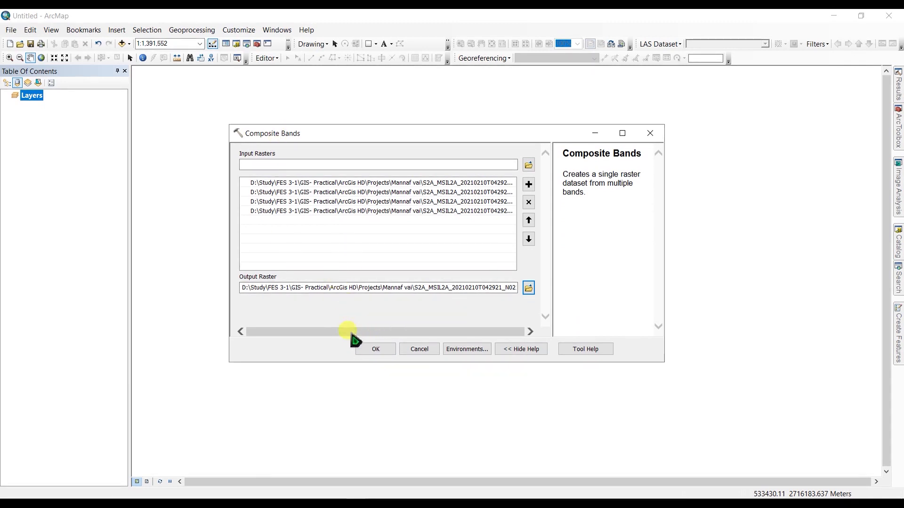
Step: Run Composite Bands, then assign Band_3 to the red channel and Band_1 to blue
click(376, 350)
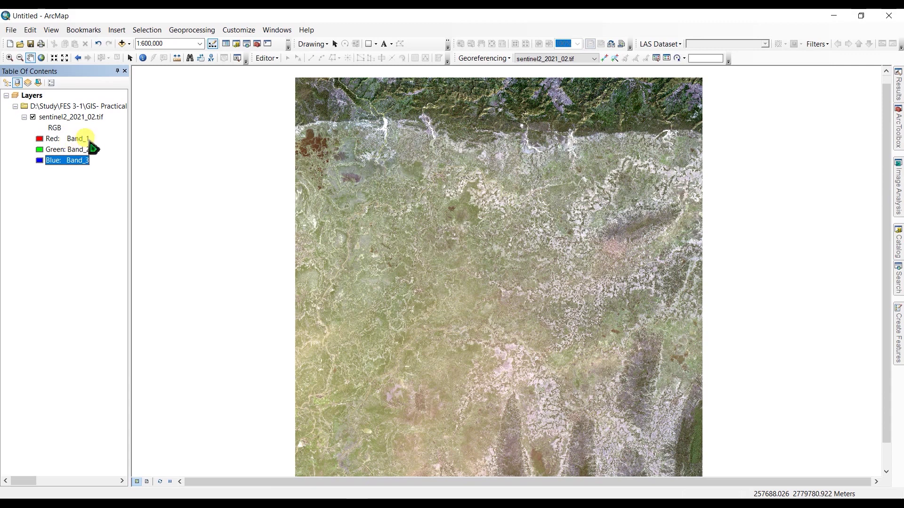
click(44, 139)
click(47, 146)
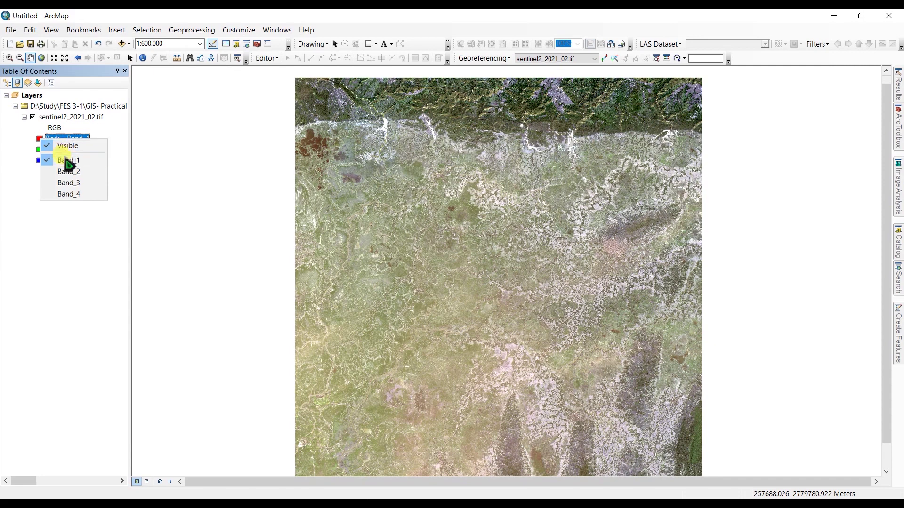
click(68, 183)
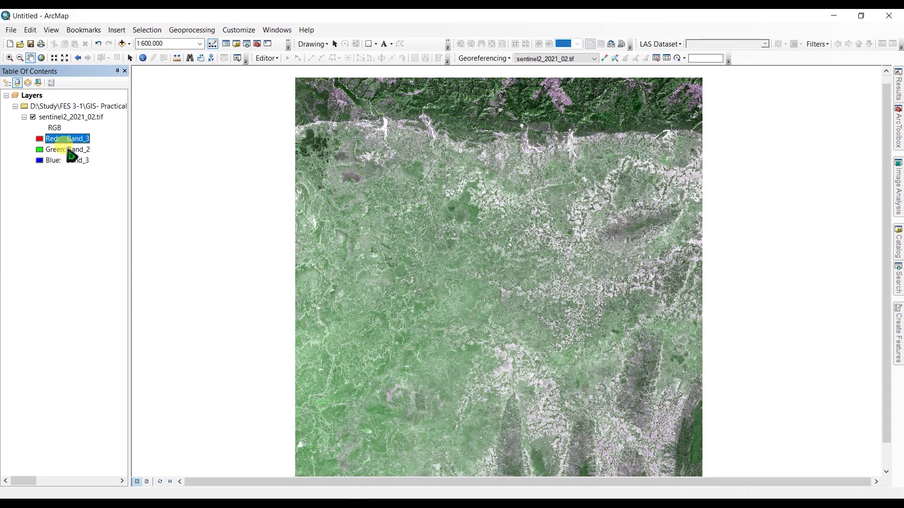
click(42, 162)
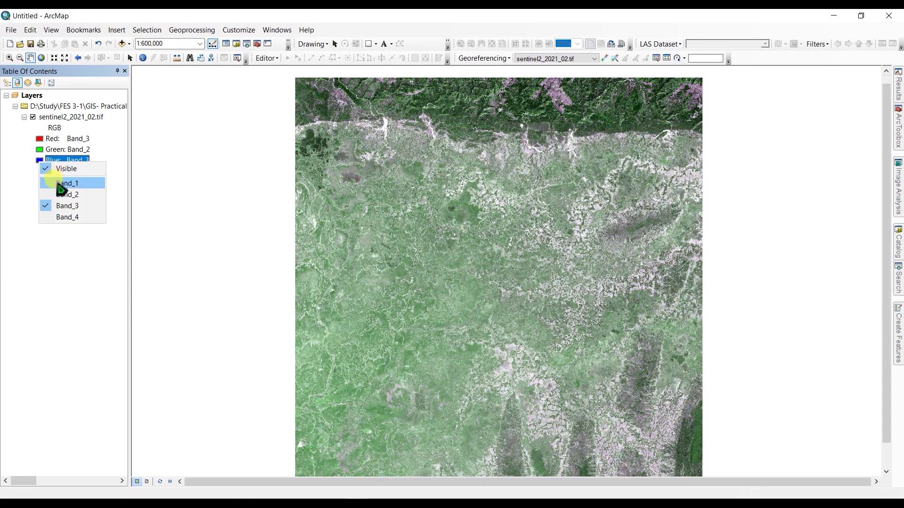
click(61, 182)
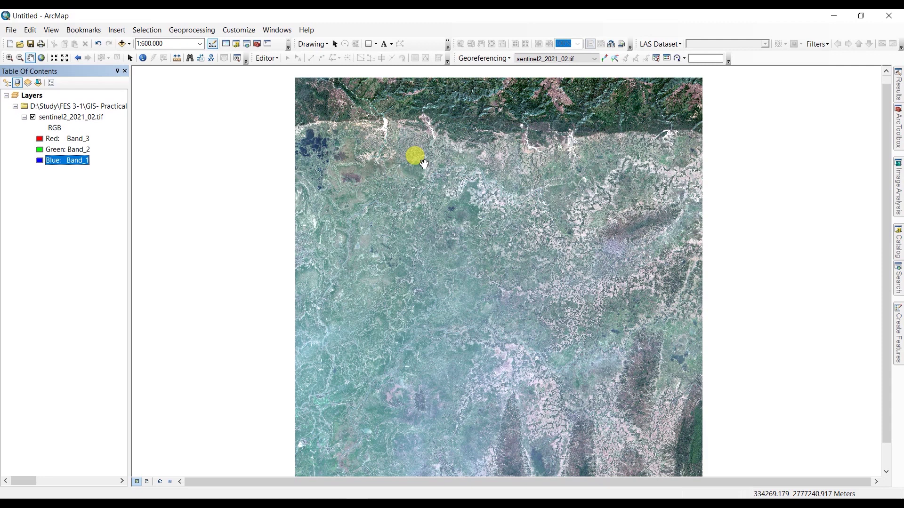
right_click(49, 118)
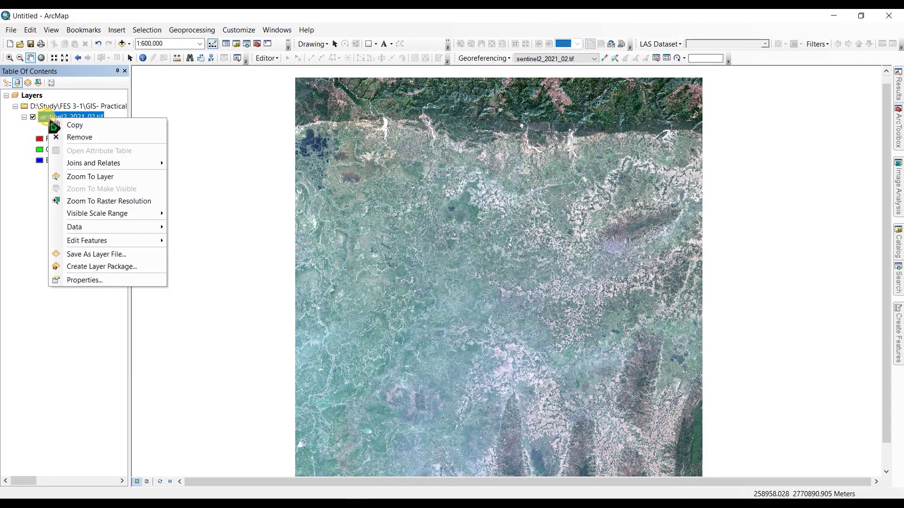
click(83, 281)
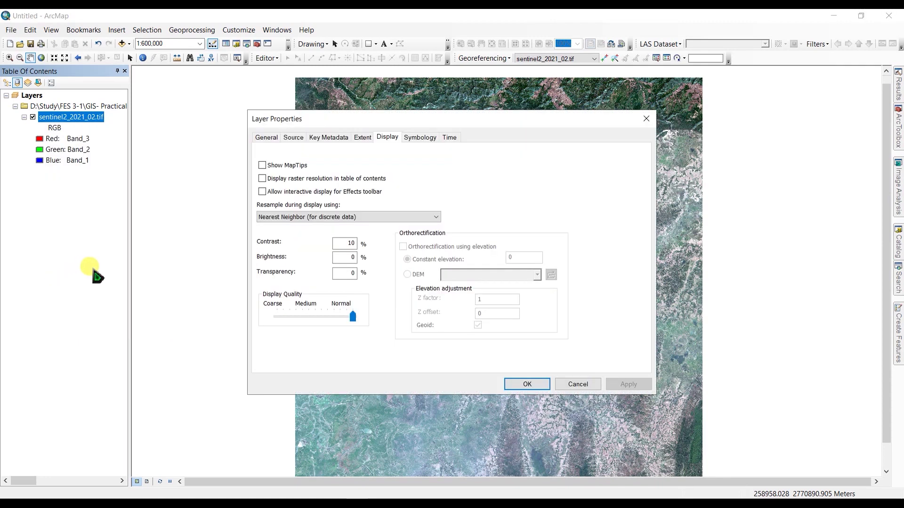
click(262, 138)
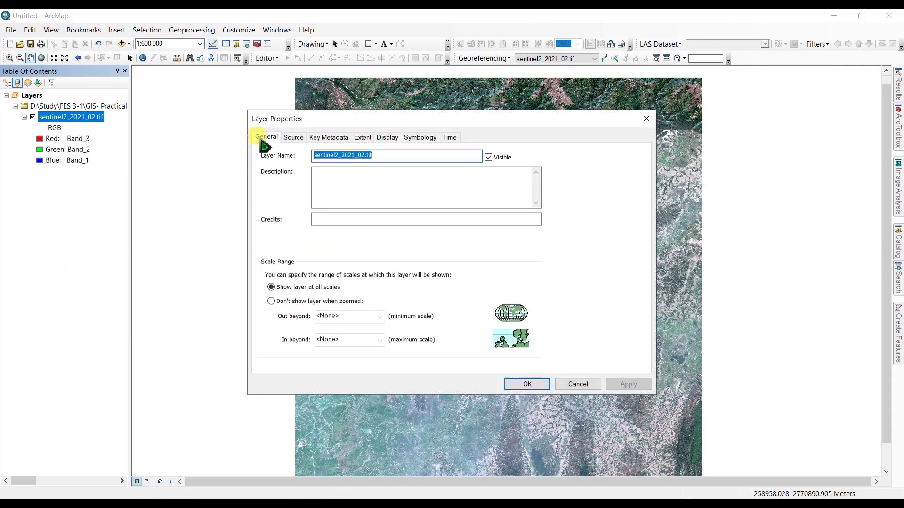
click(293, 140)
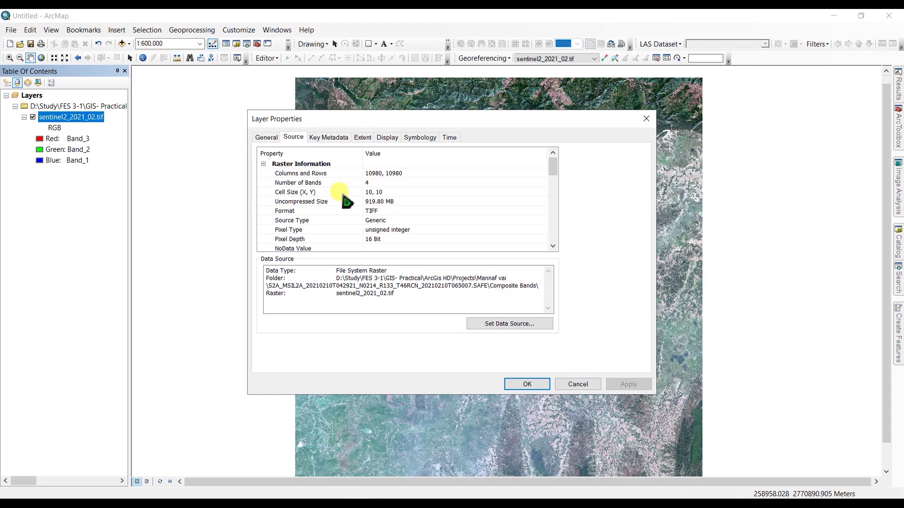
scroll(346, 202, down, 8)
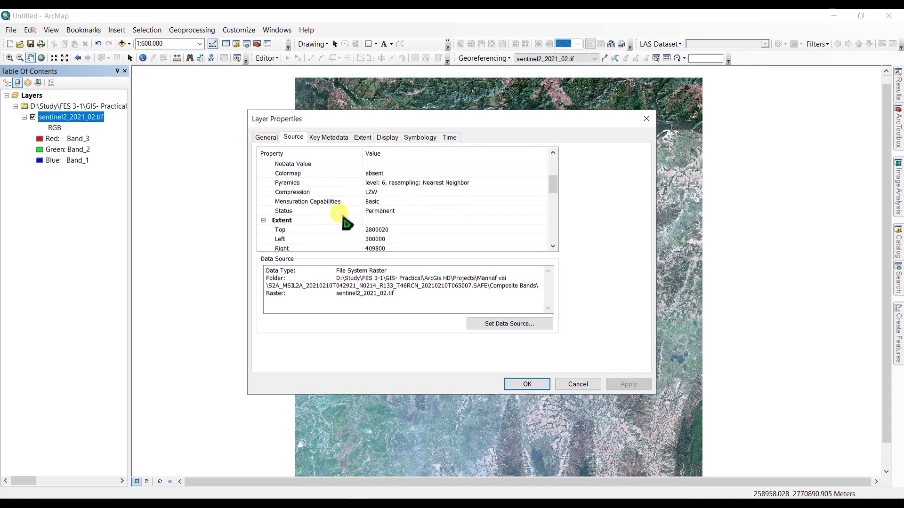
scroll(376, 217, down, 2)
scroll(404, 205, up, 1)
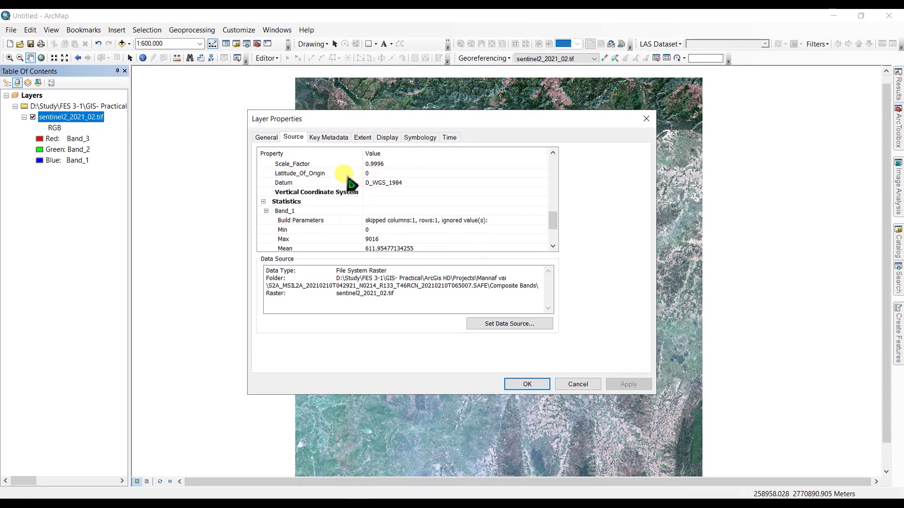
scroll(311, 188, up, 1)
scroll(329, 188, up, 1)
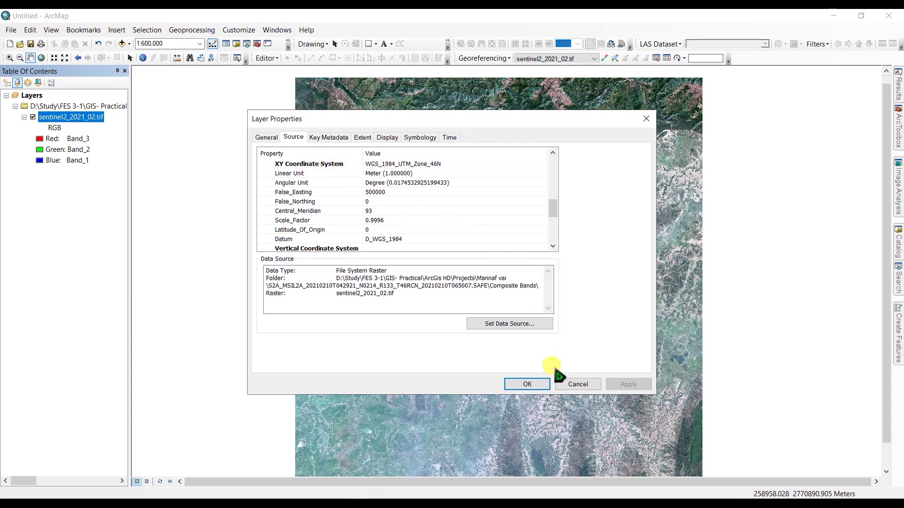
click(575, 385)
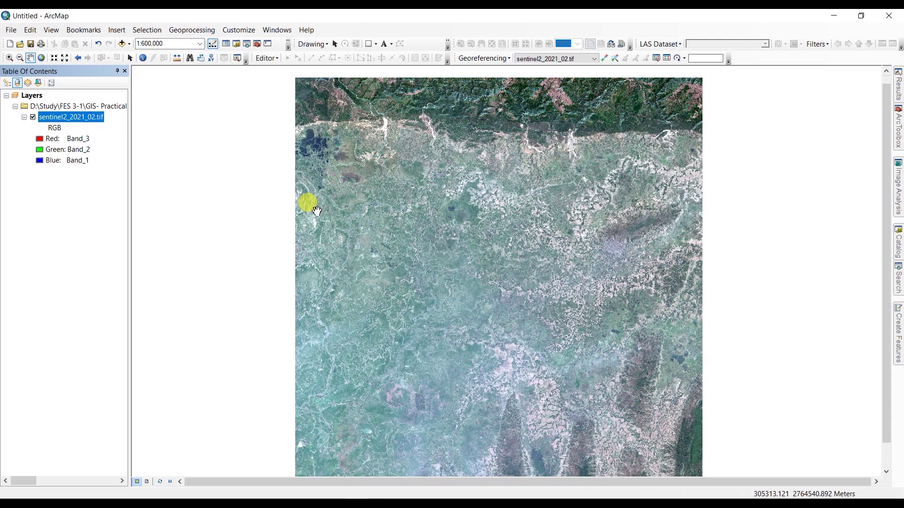